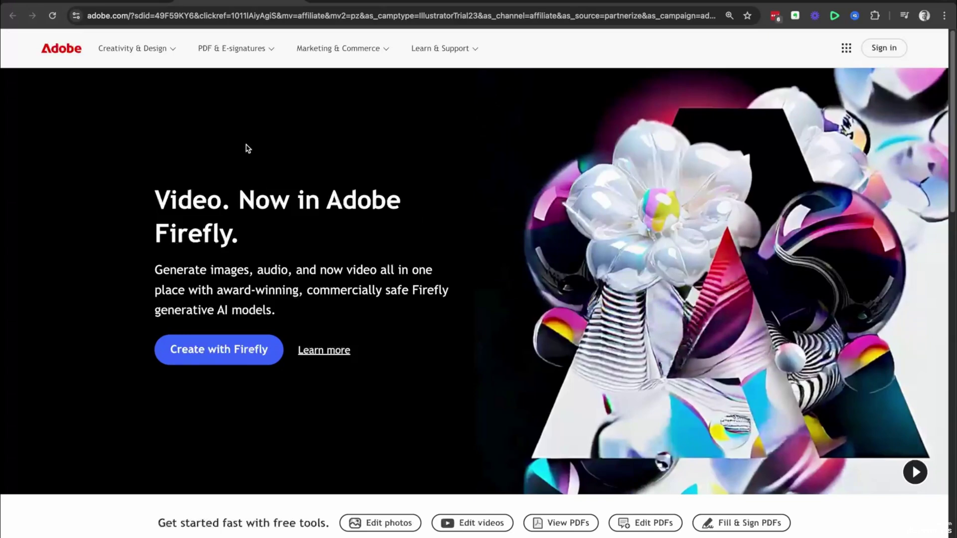
# Step: Open the Illustrator product page and bring up its free trial offer
pyautogui.click(148, 50)
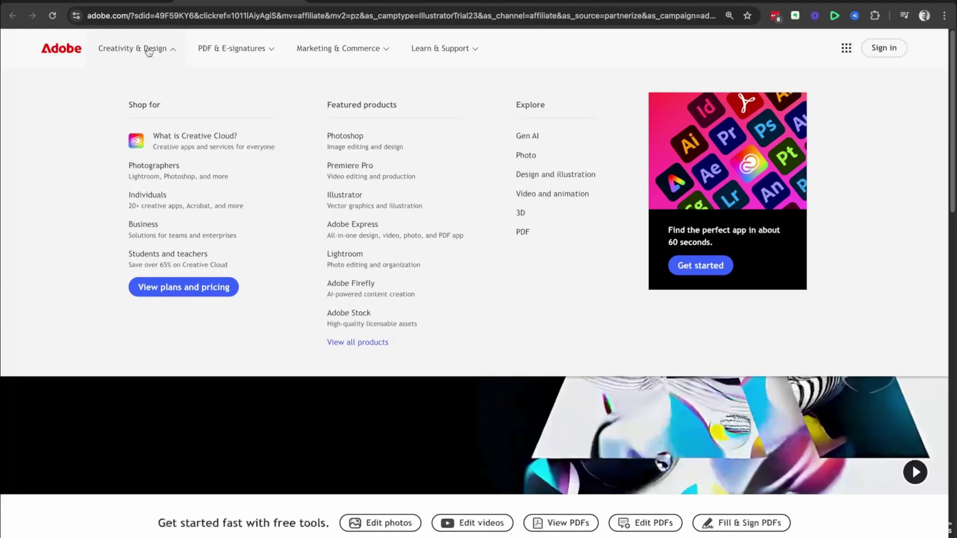
pyautogui.click(348, 200)
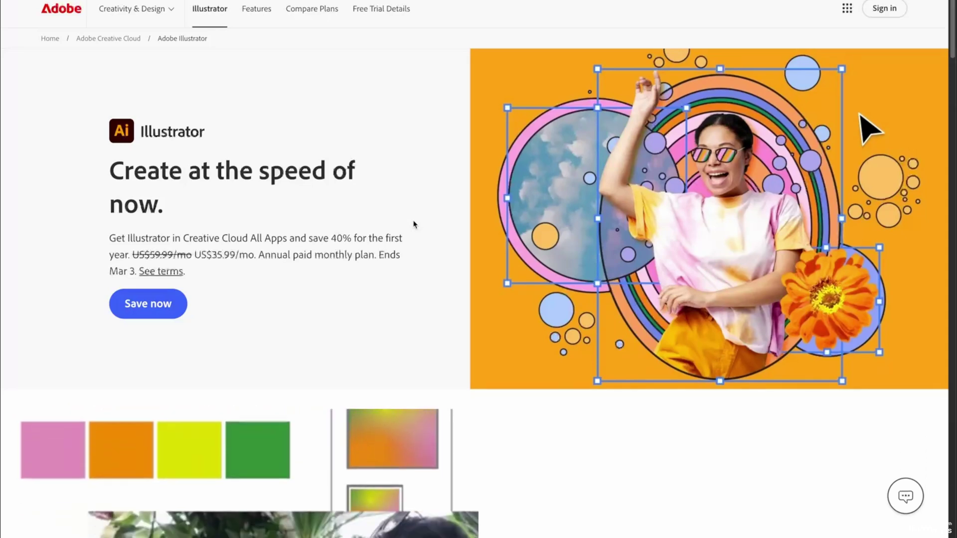
pyautogui.scroll(-1, 413, 224)
pyautogui.scroll(-4, 413, 225)
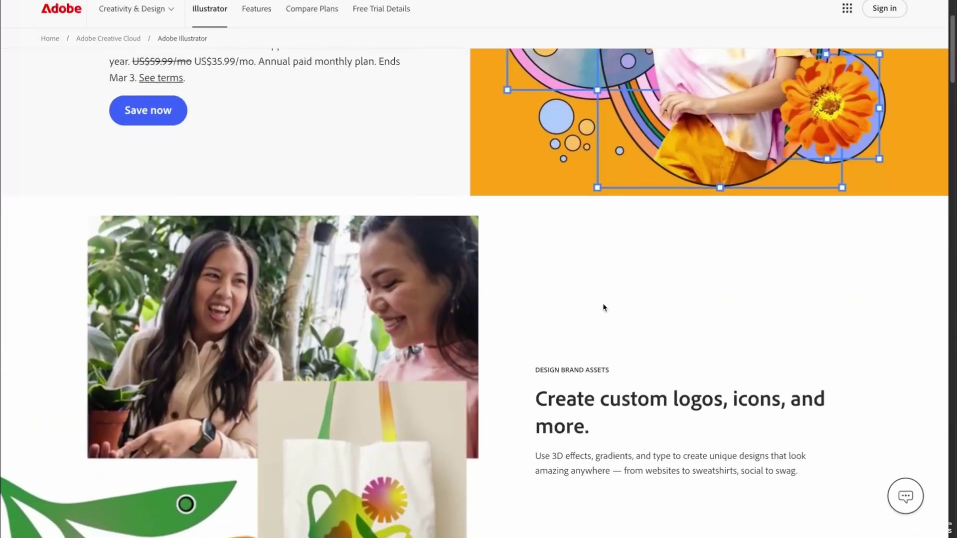
pyautogui.scroll(-9, 608, 309)
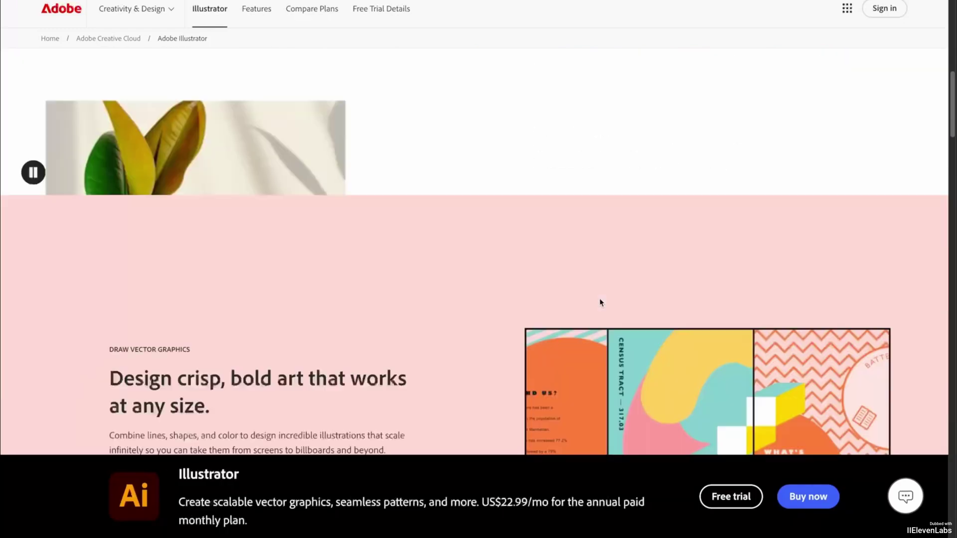
pyautogui.scroll(-12, 600, 302)
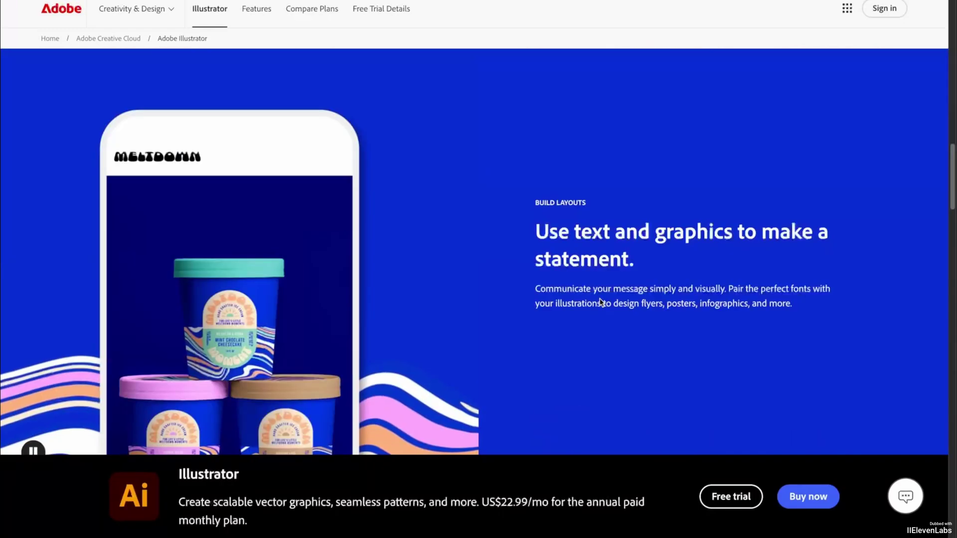
pyautogui.scroll(-8, 599, 302)
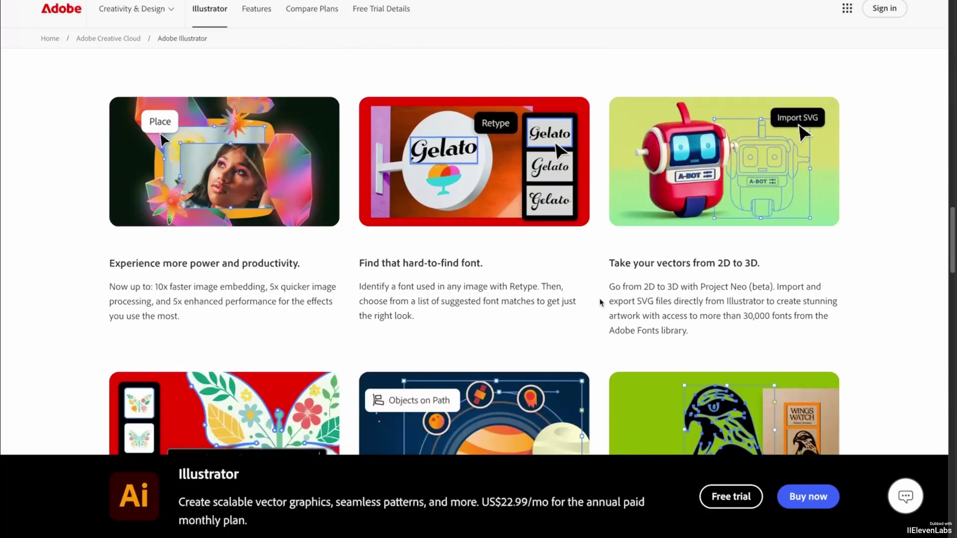
pyautogui.scroll(-2, 600, 303)
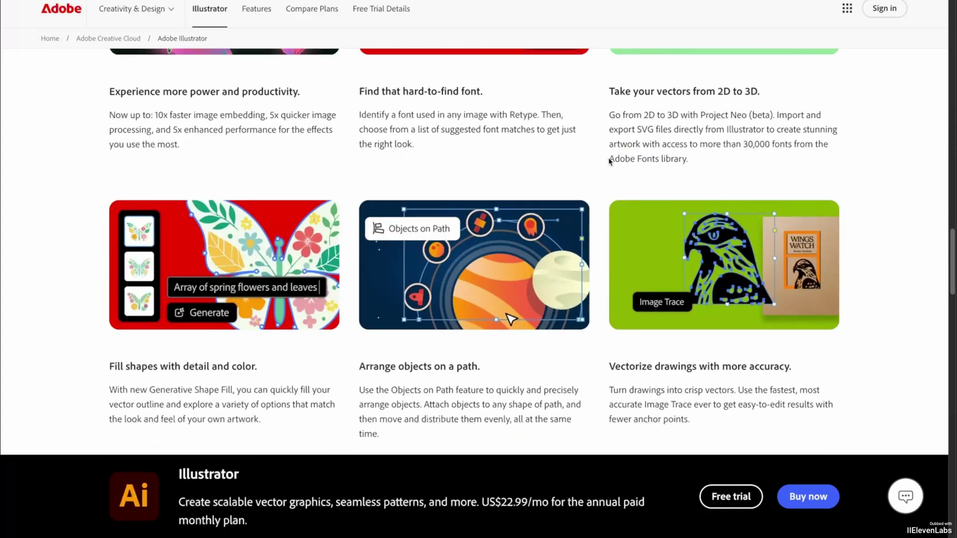
pyautogui.click(729, 501)
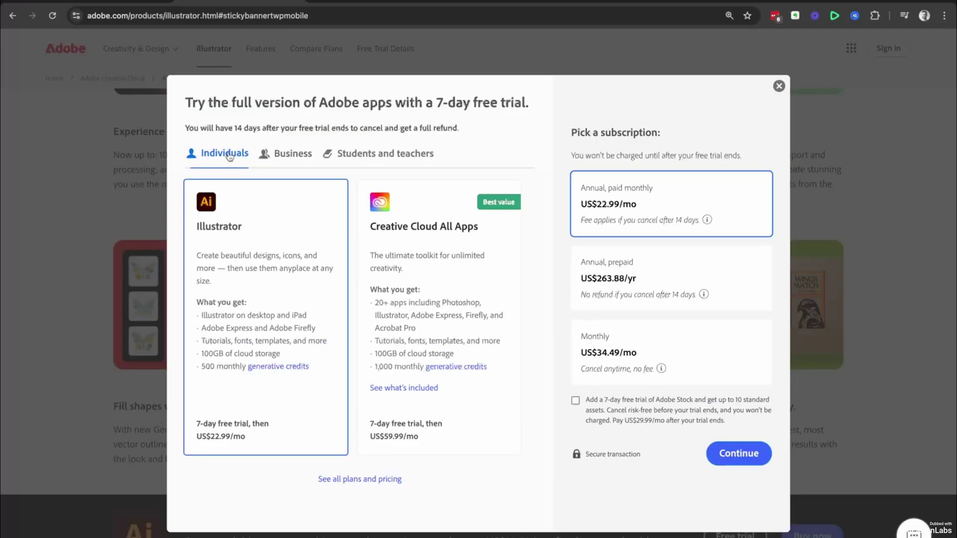
# Step: Compare the free trial plans for Business and for Students and teachers, ending on the Individuals plans
pyautogui.click(277, 155)
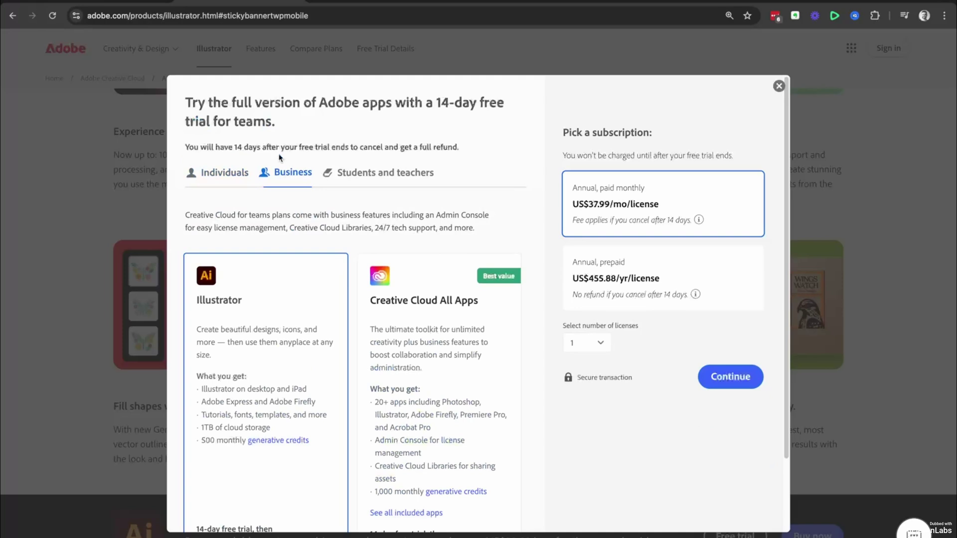
pyautogui.click(375, 145)
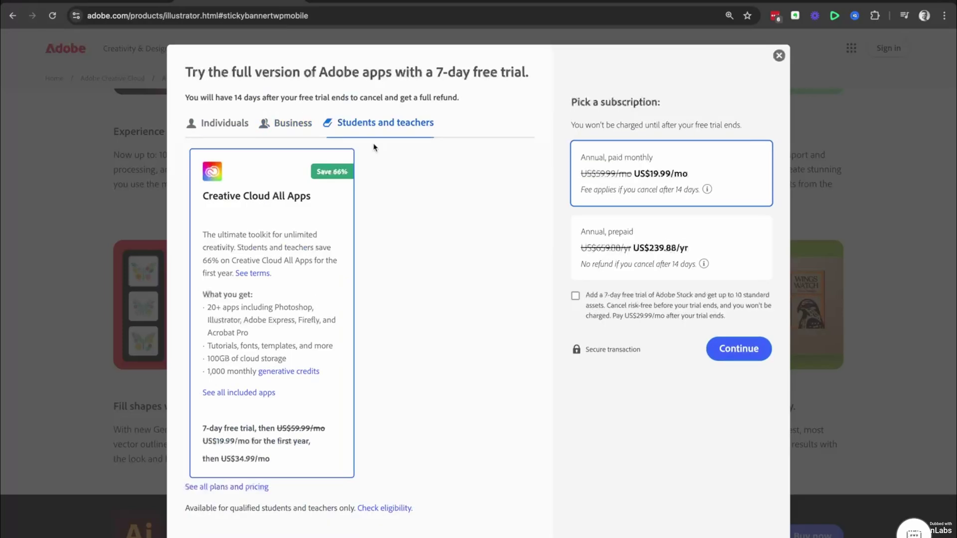
pyautogui.click(214, 127)
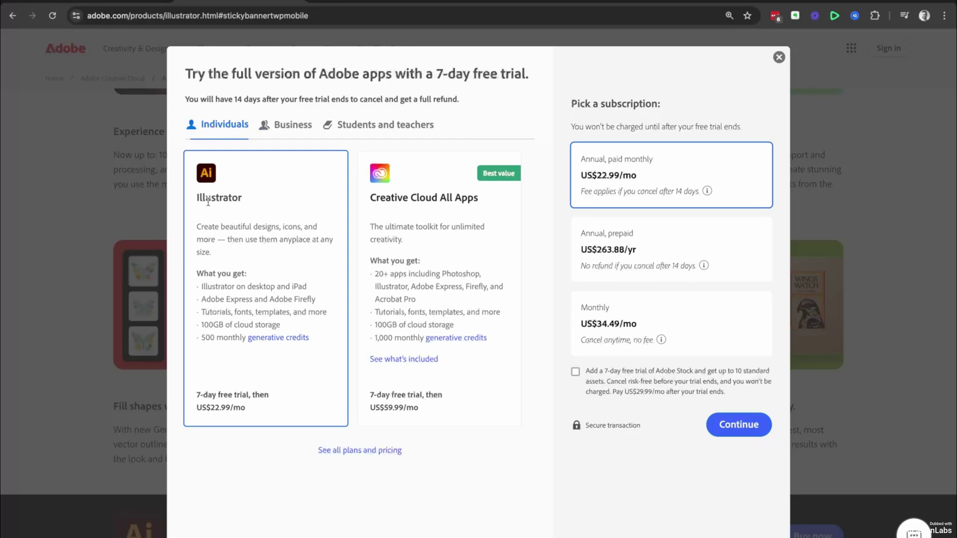
# Step: Compare the Illustrator and Creative Cloud All Apps plans for individuals and select Creative Cloud All Apps
pyautogui.moveTo(196, 201); pyautogui.dragTo(256, 202)
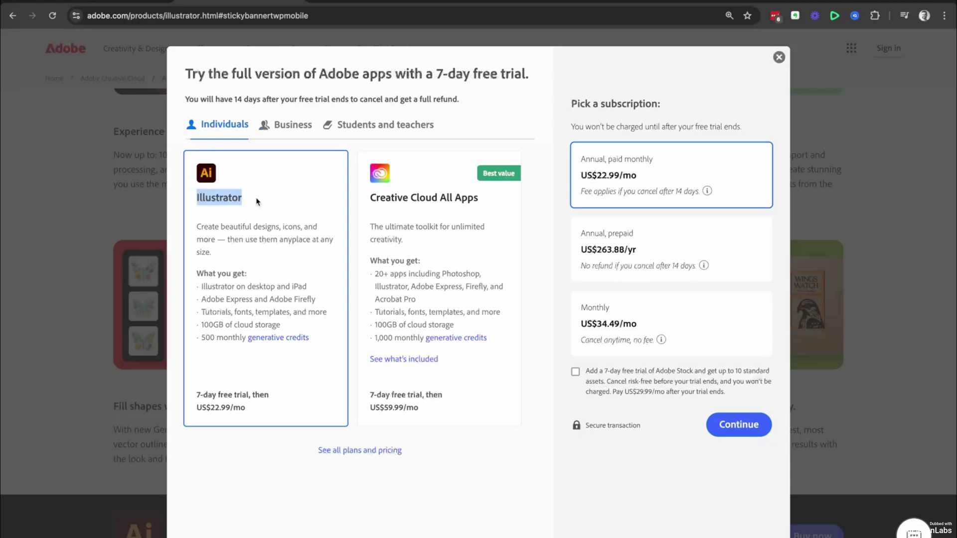
pyautogui.moveTo(367, 200); pyautogui.dragTo(479, 201)
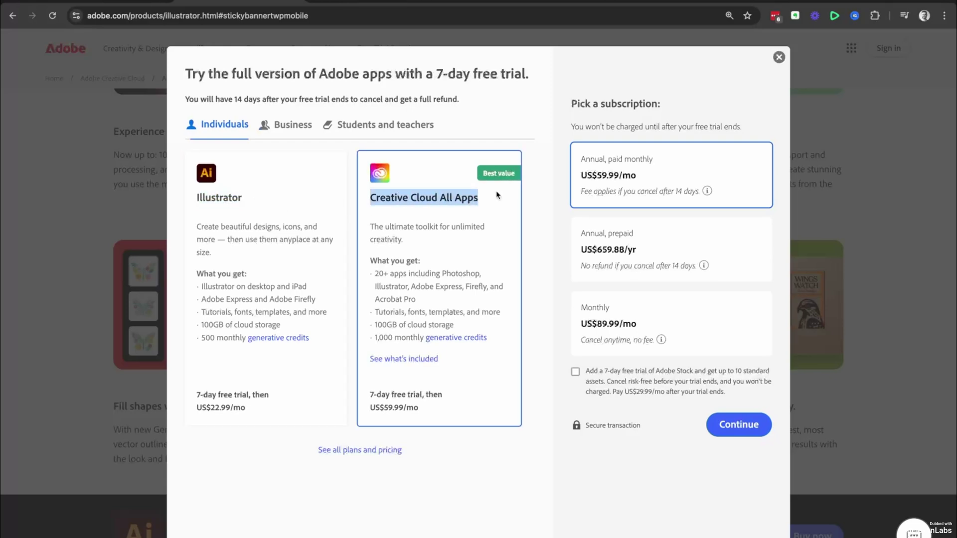
pyautogui.click(287, 228)
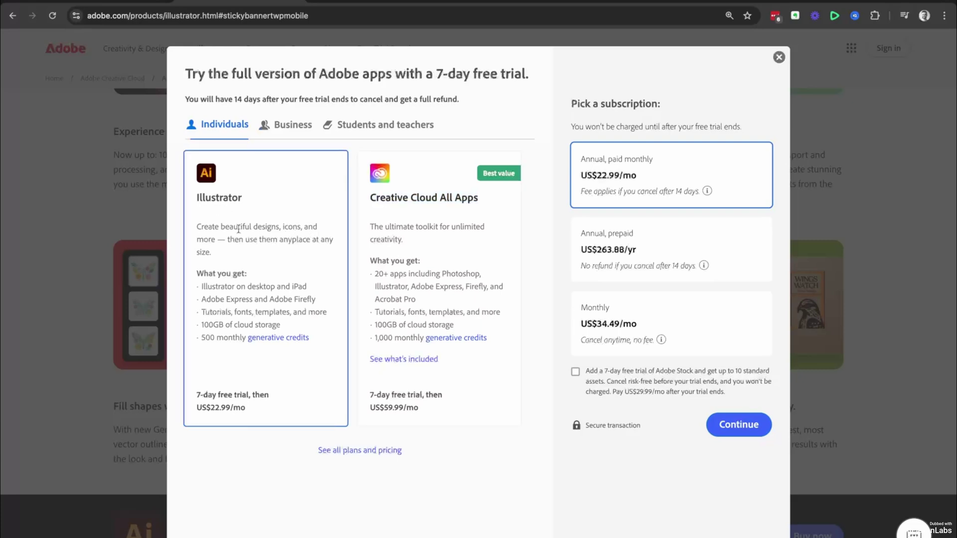
pyautogui.click(424, 222)
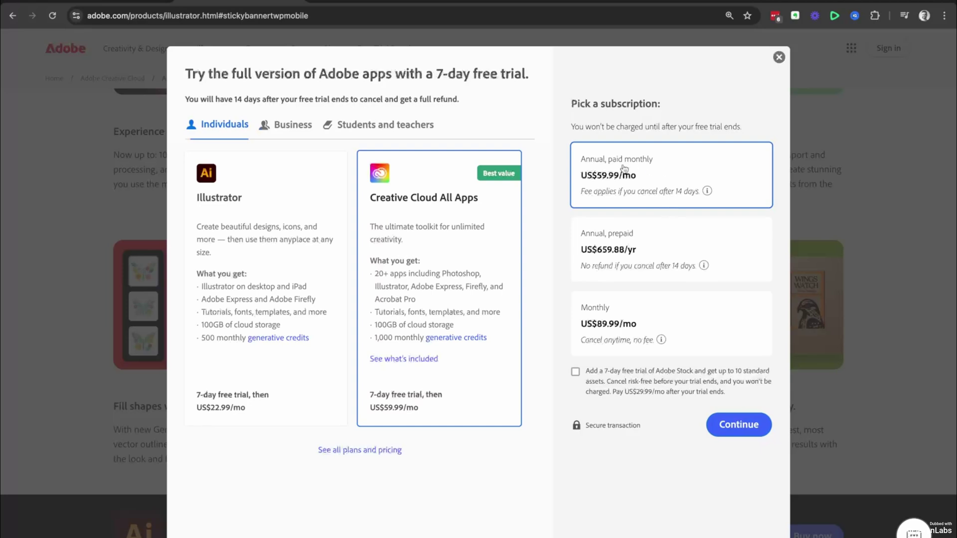
# Step: Choose the Monthly subscription with the 7-day Adobe Stock free trial added and continue to checkout
pyautogui.click(640, 317)
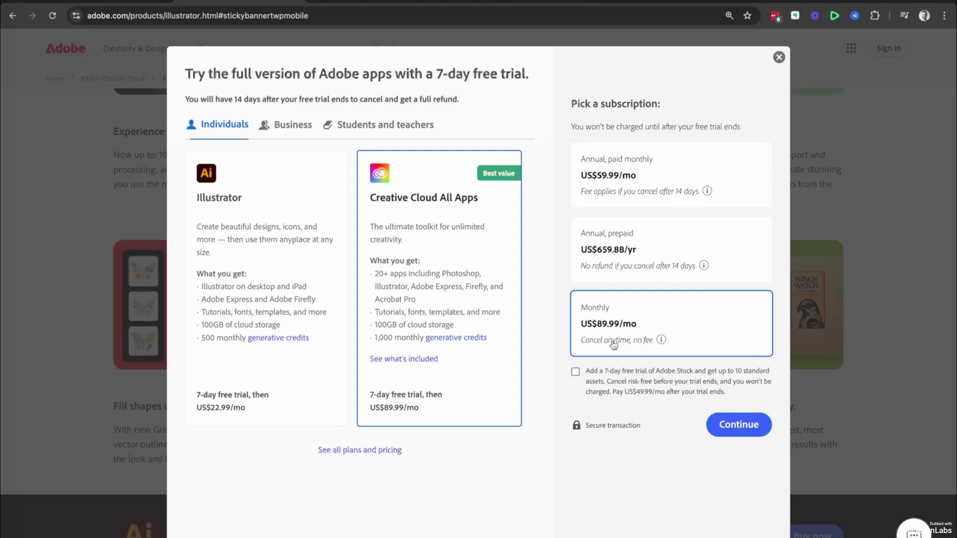
pyautogui.click(656, 181)
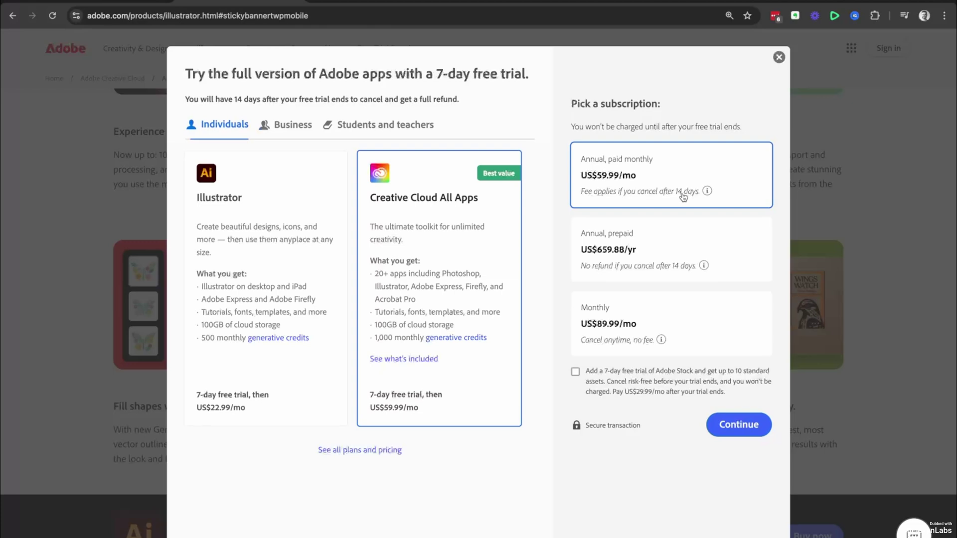
pyautogui.click(628, 324)
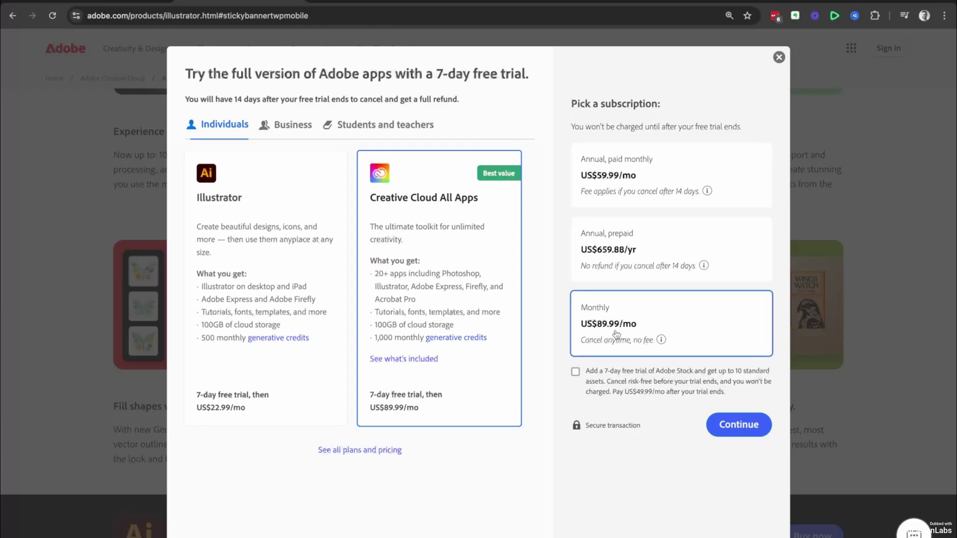
pyautogui.click(576, 374)
pyautogui.click(738, 426)
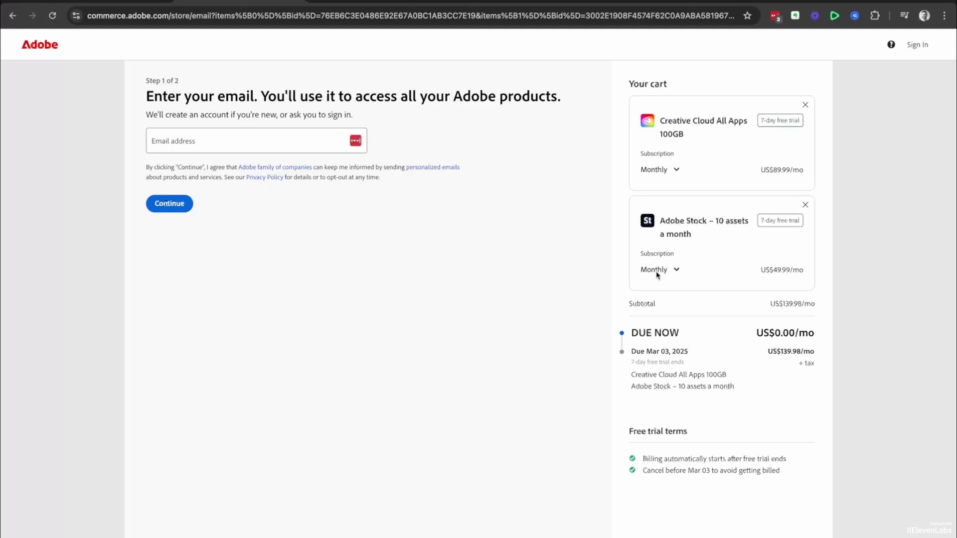
# Step: Review the cart's amount due now, trial end, first billing date, recurring charge and free trial terms
pyautogui.moveTo(631, 333); pyautogui.dragTo(814, 334)
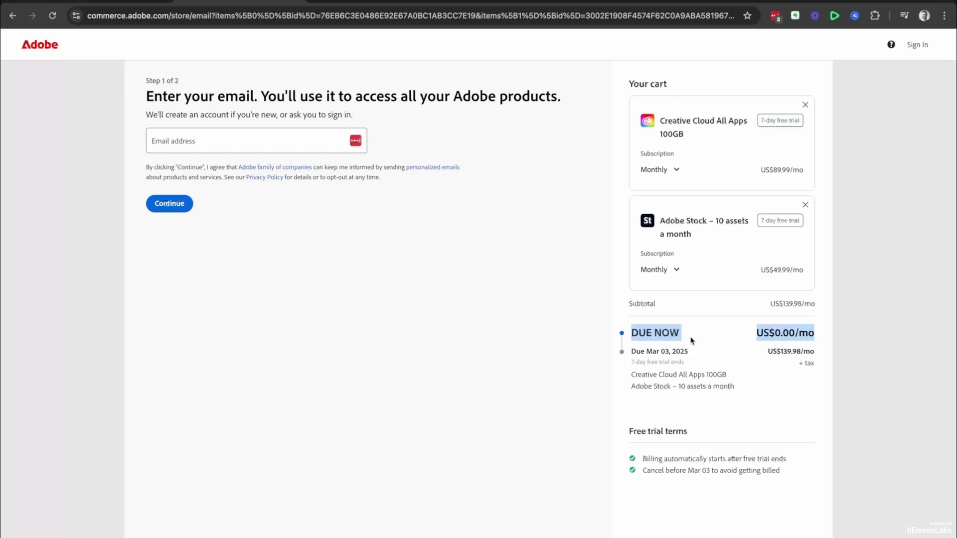
pyautogui.click(652, 372)
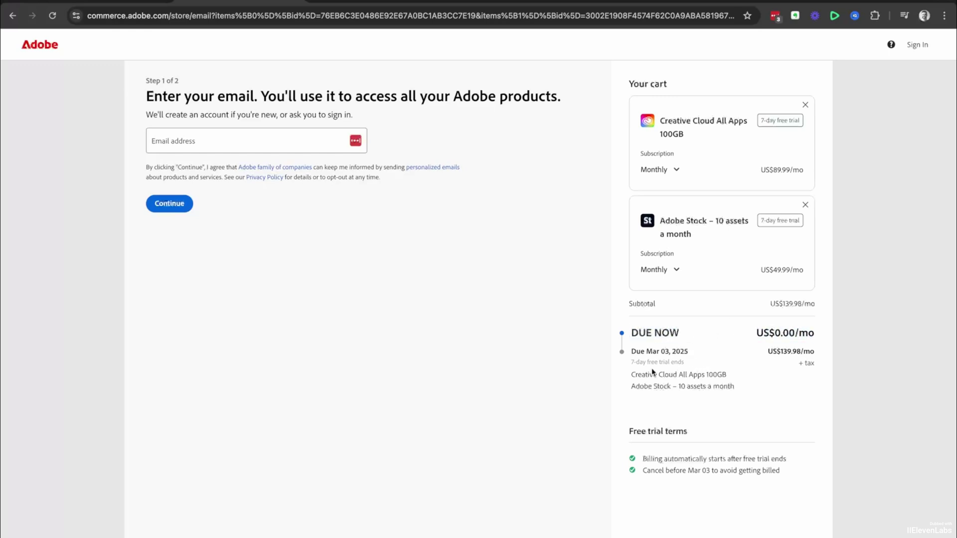
pyautogui.moveTo(627, 364); pyautogui.dragTo(687, 368)
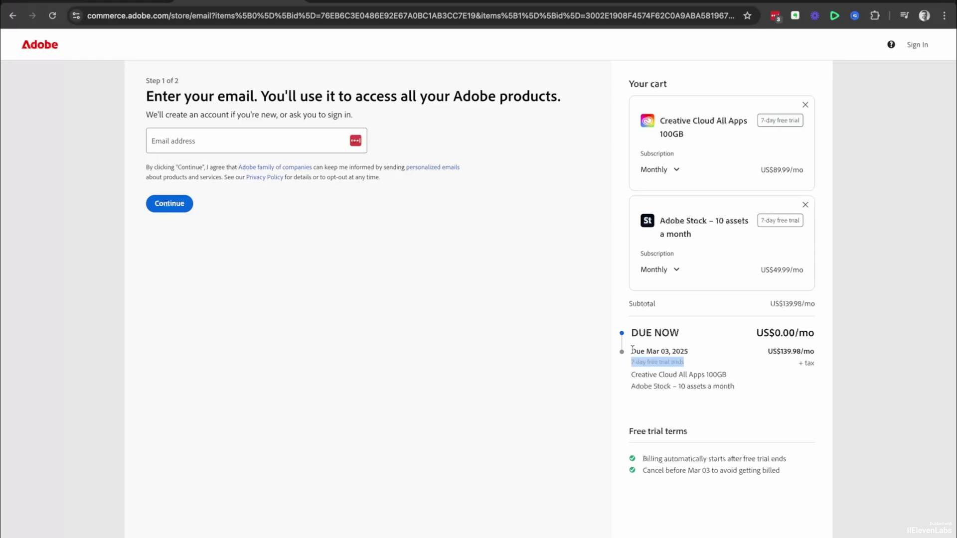
pyautogui.moveTo(632, 350); pyautogui.dragTo(692, 354)
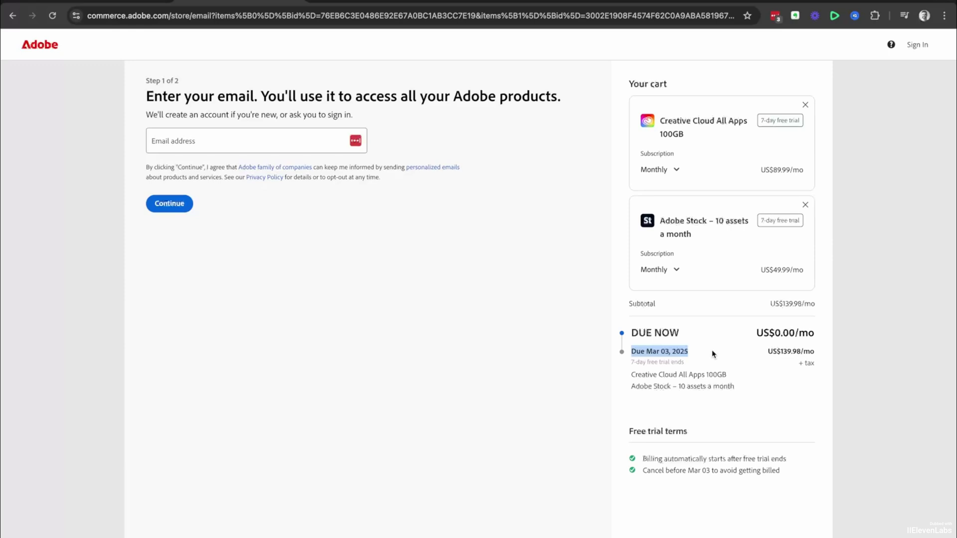
pyautogui.click(760, 356)
pyautogui.moveTo(767, 353); pyautogui.dragTo(817, 357)
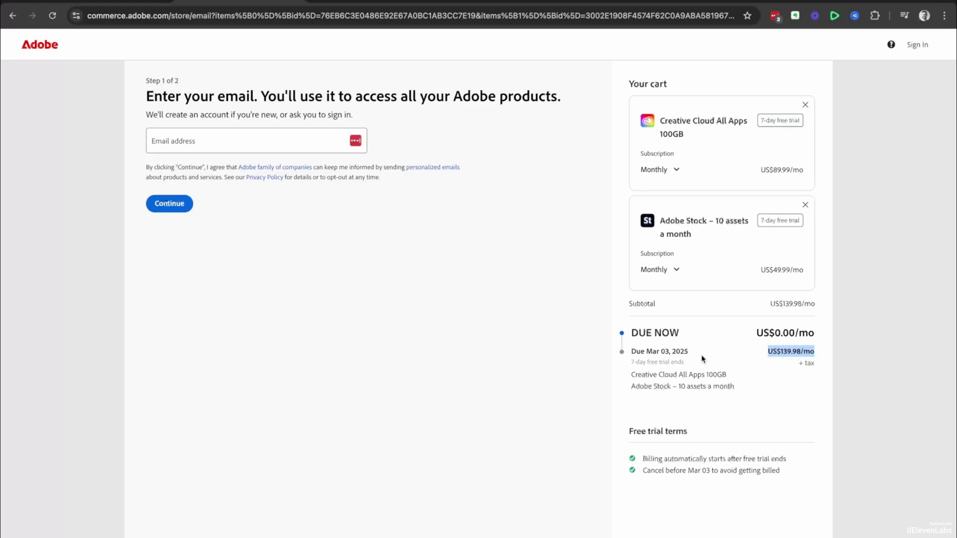
pyautogui.moveTo(629, 431); pyautogui.dragTo(691, 435)
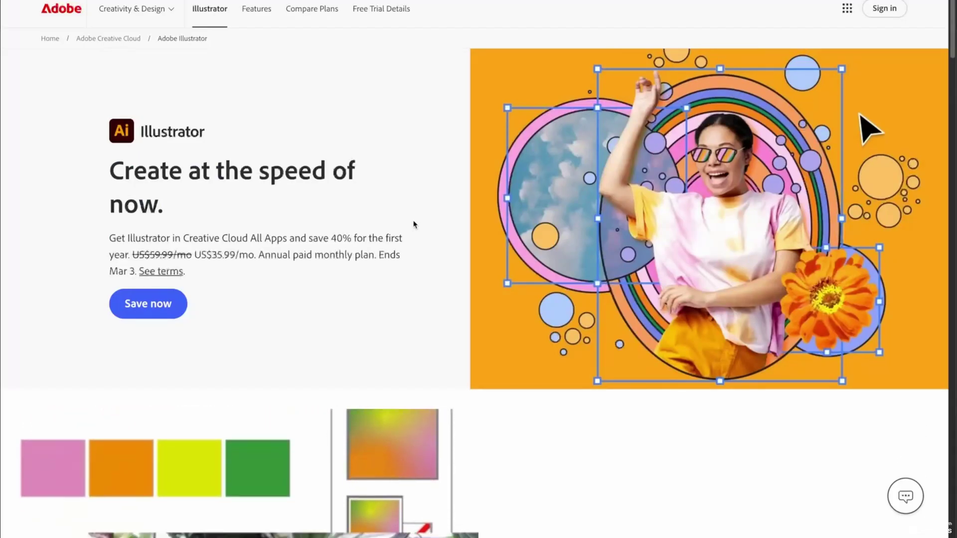
pyautogui.scroll(-3, 414, 224)
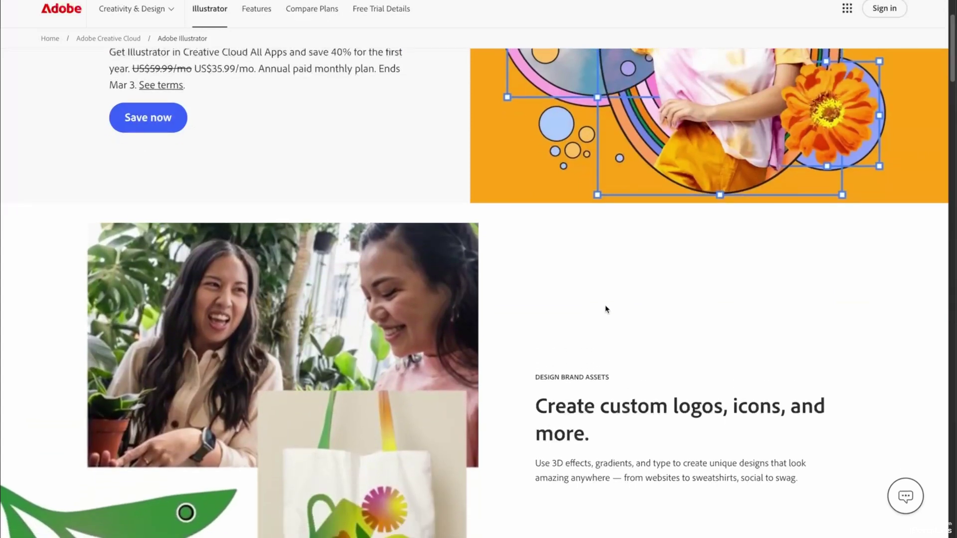
pyautogui.scroll(-4, 609, 309)
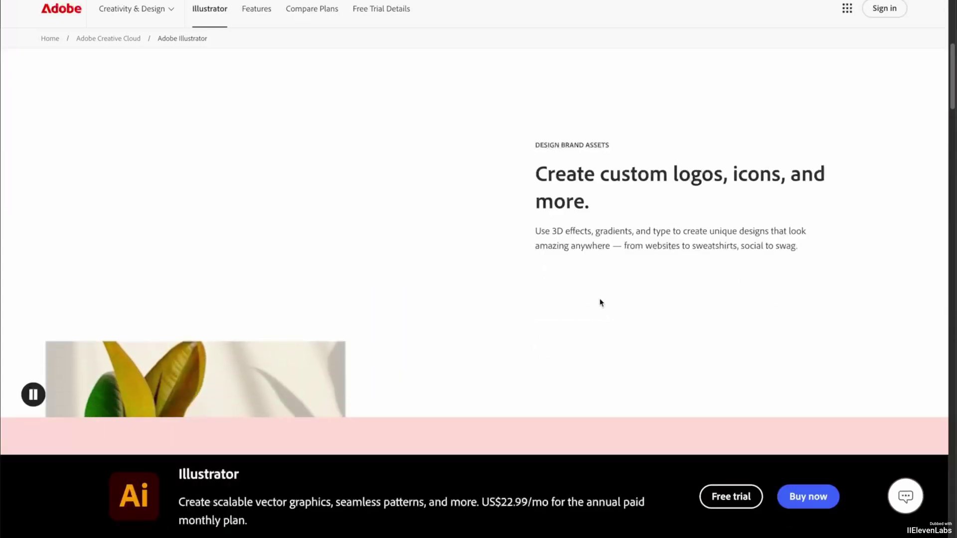
pyautogui.scroll(-8, 603, 305)
pyautogui.scroll(-10, 602, 303)
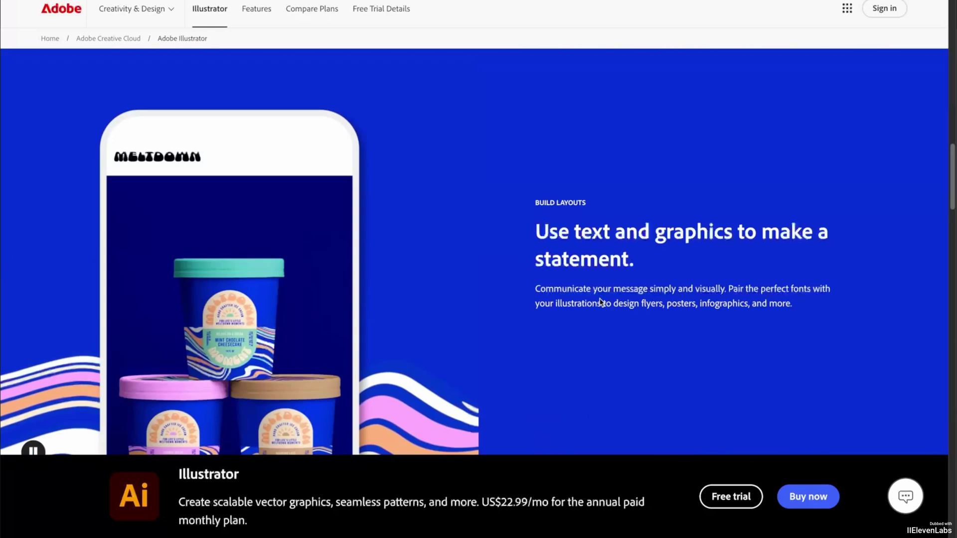
pyautogui.scroll(-5, 600, 303)
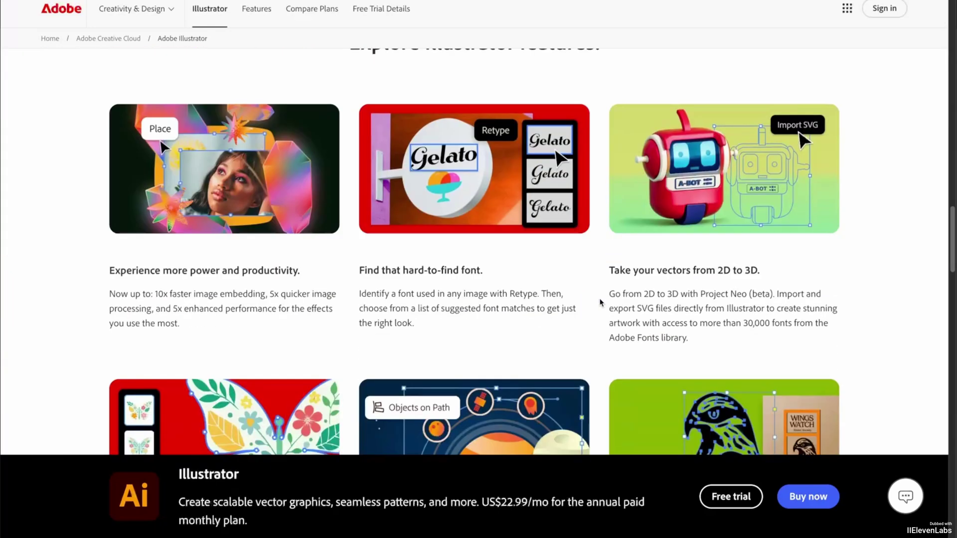